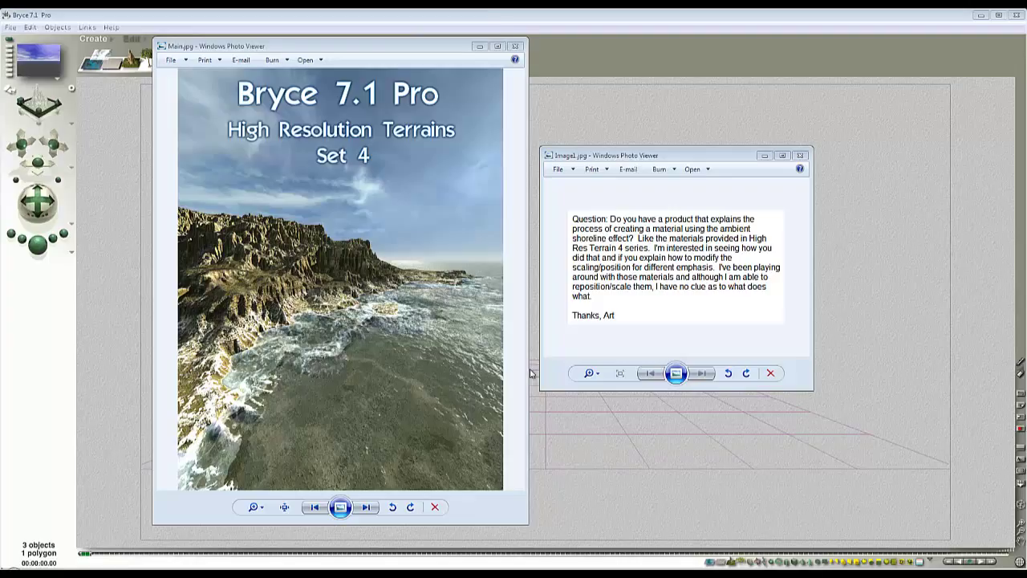
Close the two reference images and add a new terrain to the scene
left_click(515, 46)
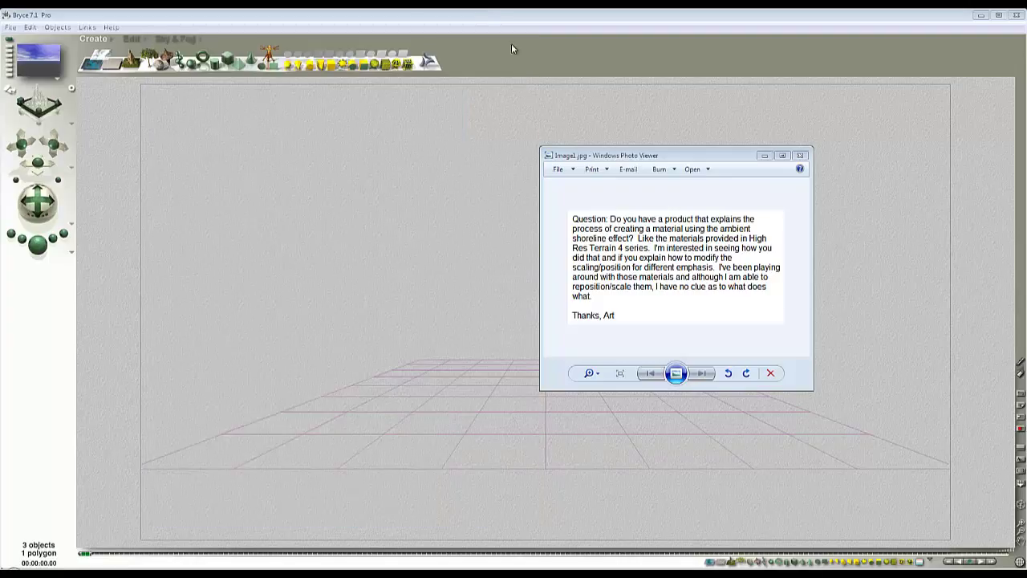
left_click(800, 156)
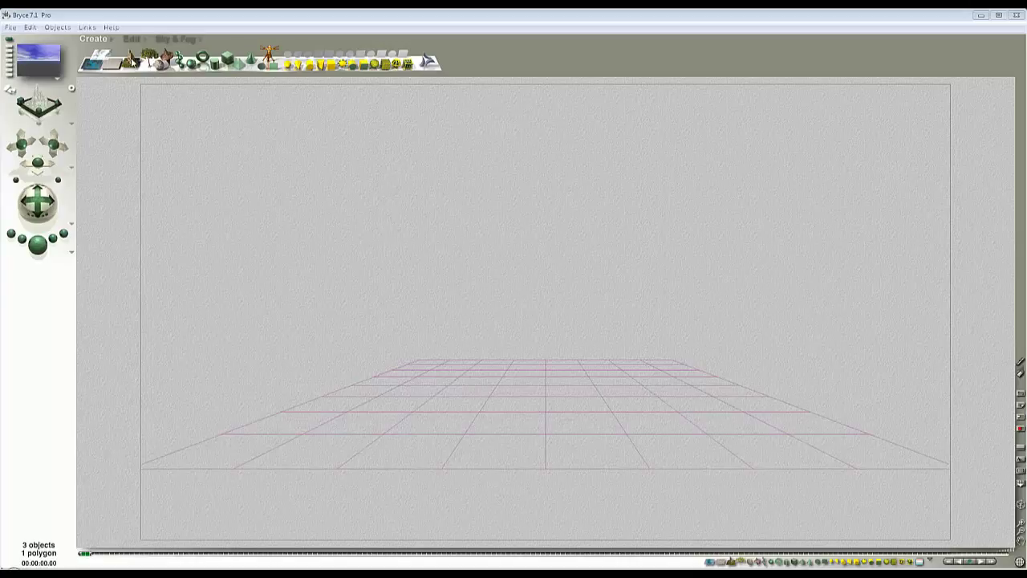
left_click(133, 62)
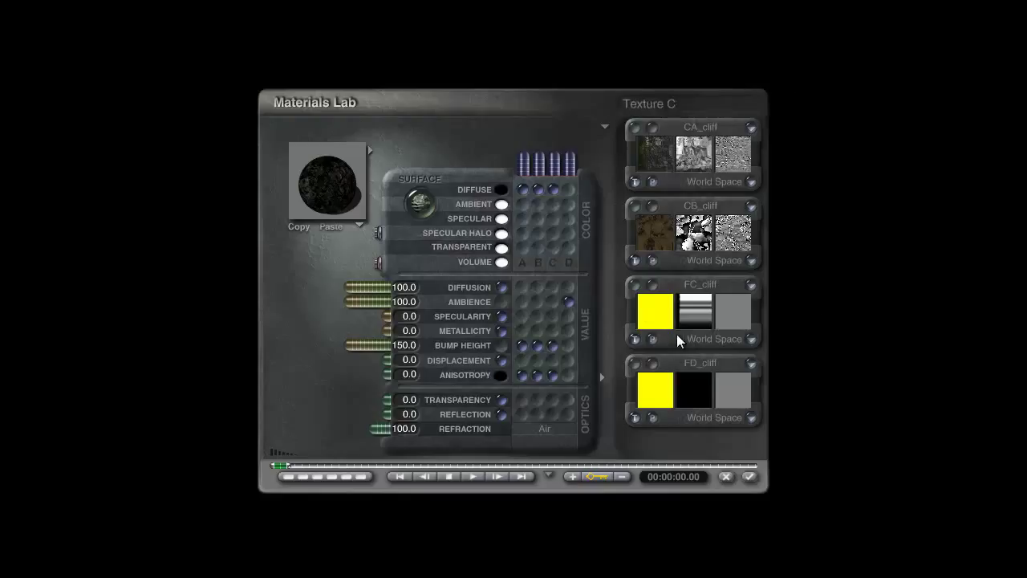
Examine the CA_cliff texture's first component, including its noise and phase settings, and look over the CB_cliff texture in the Deep Texture Editor
left_click(653, 127)
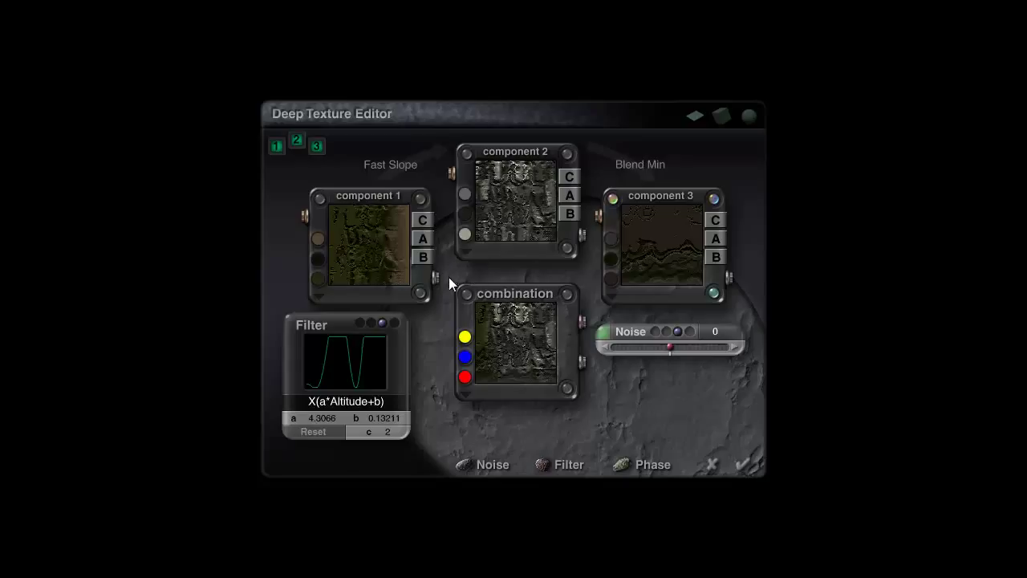
left_click(319, 200)
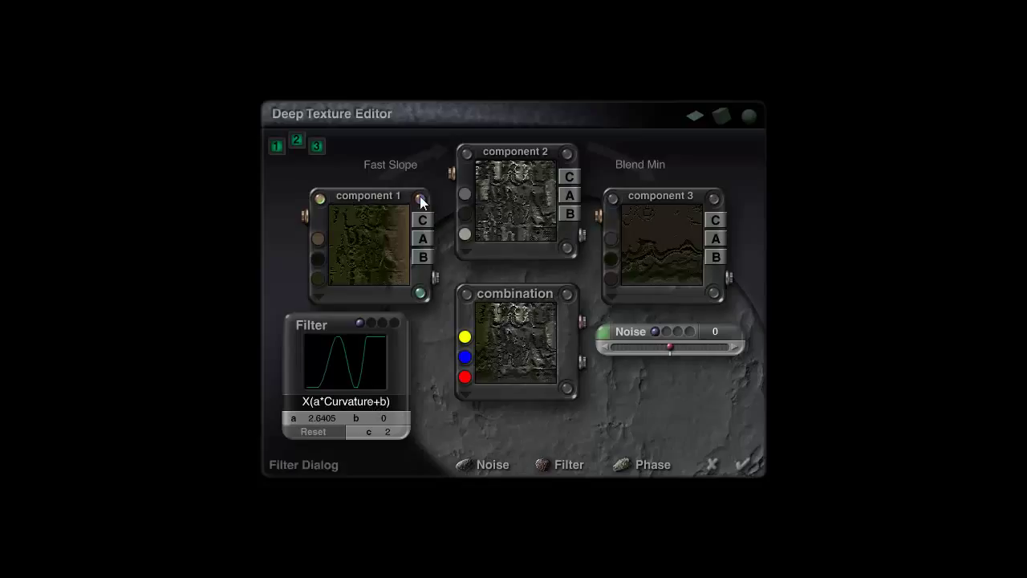
left_click(420, 293)
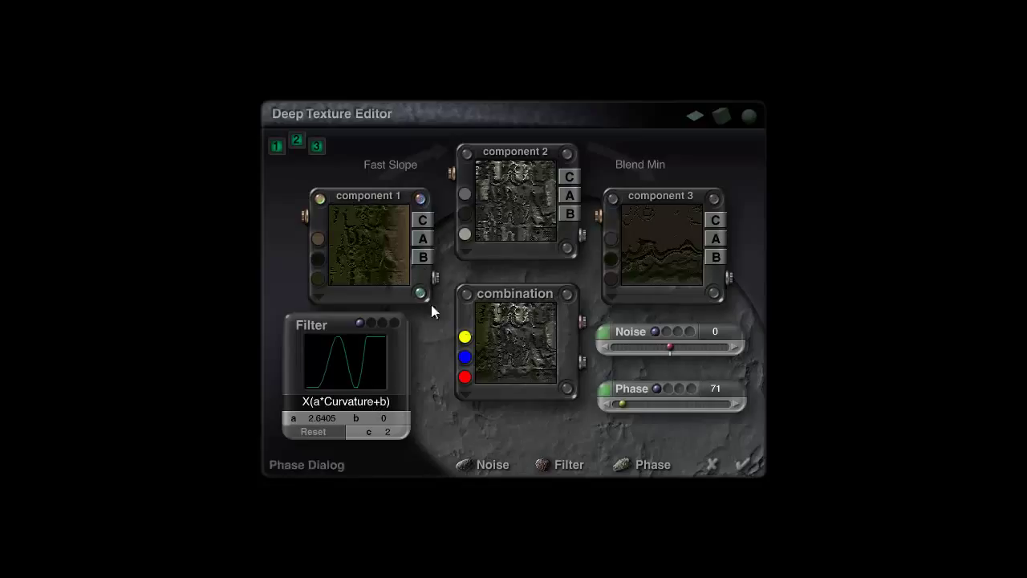
left_click(604, 333)
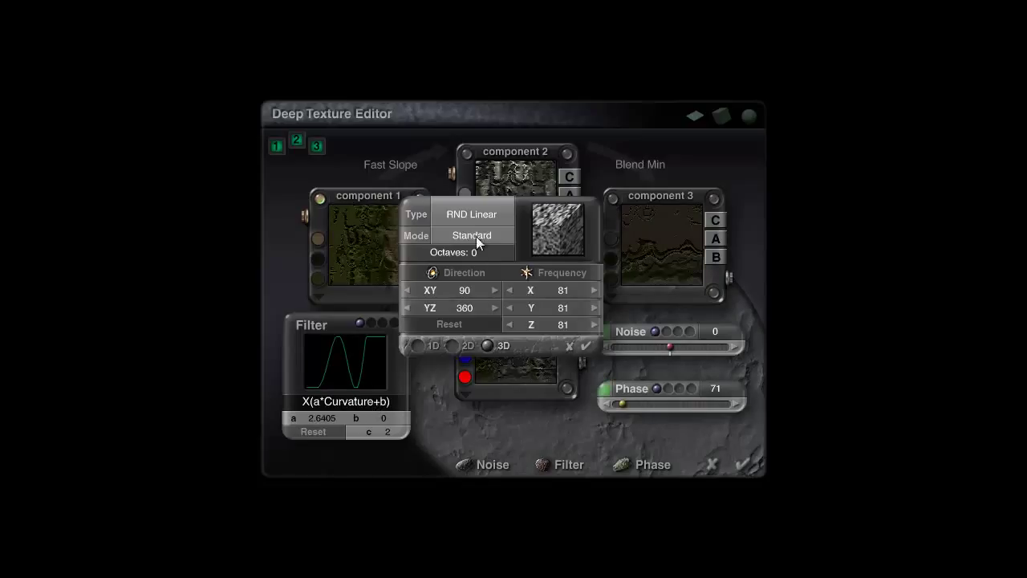
left_click(587, 346)
left_click(605, 389)
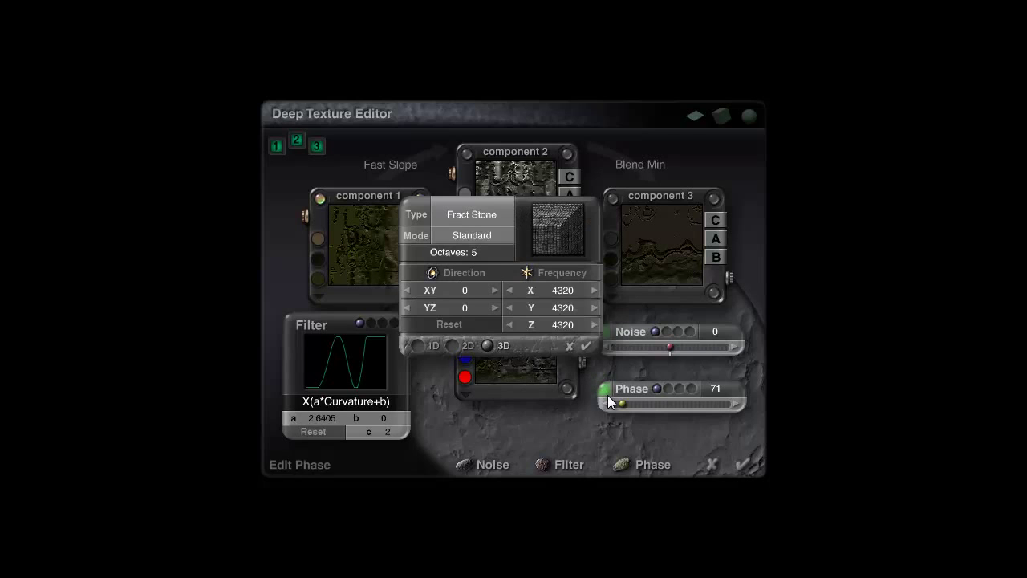
left_click(586, 347)
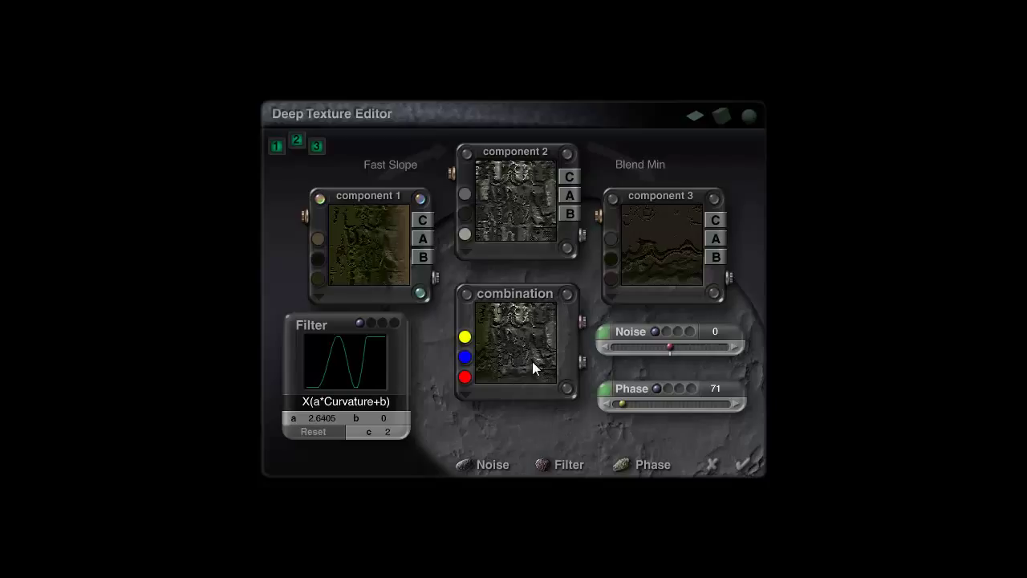
left_click(748, 465)
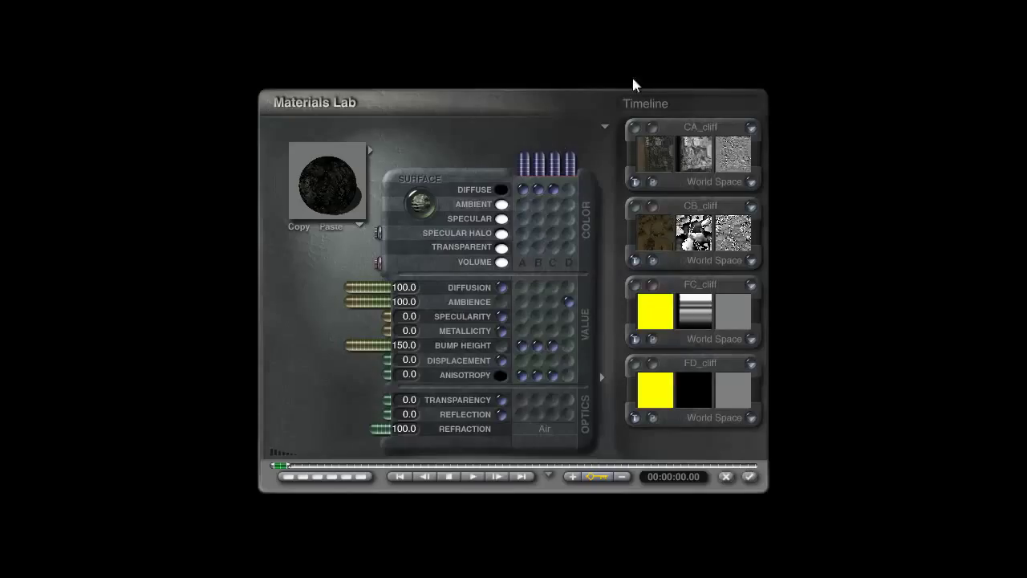
left_click(653, 207)
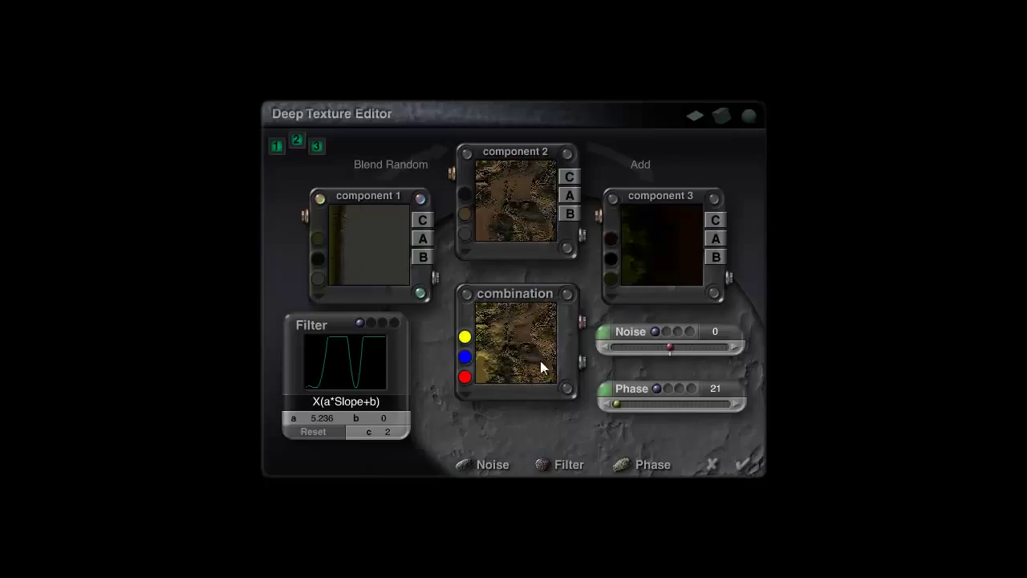
left_click(751, 467)
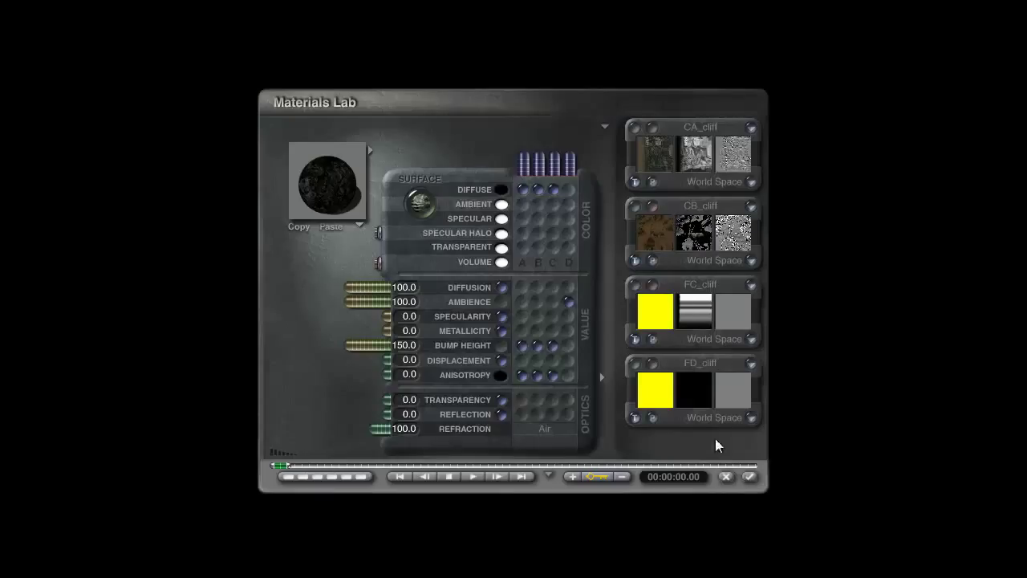
Examine the FC_cliff texture by switching between one, two and three components, ending on two
left_click(651, 287)
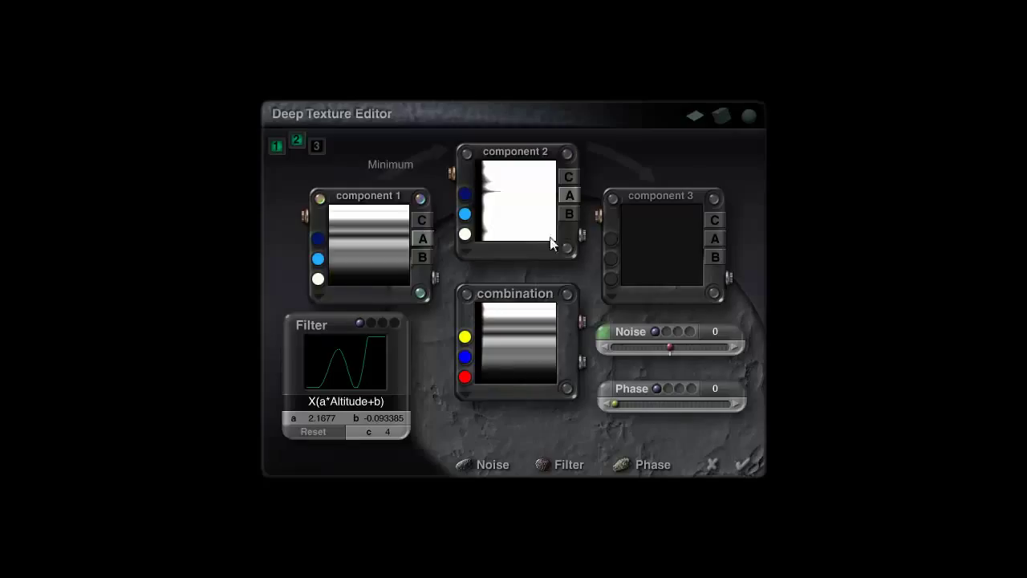
left_click(279, 150)
left_click(293, 141)
left_click(312, 145)
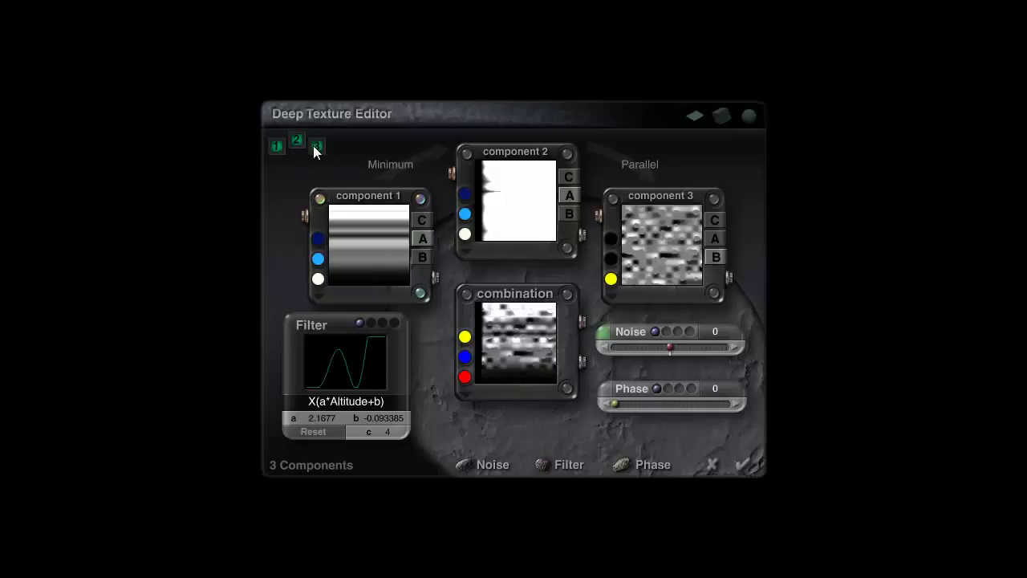
left_click(299, 142)
left_click(278, 147)
left_click(296, 142)
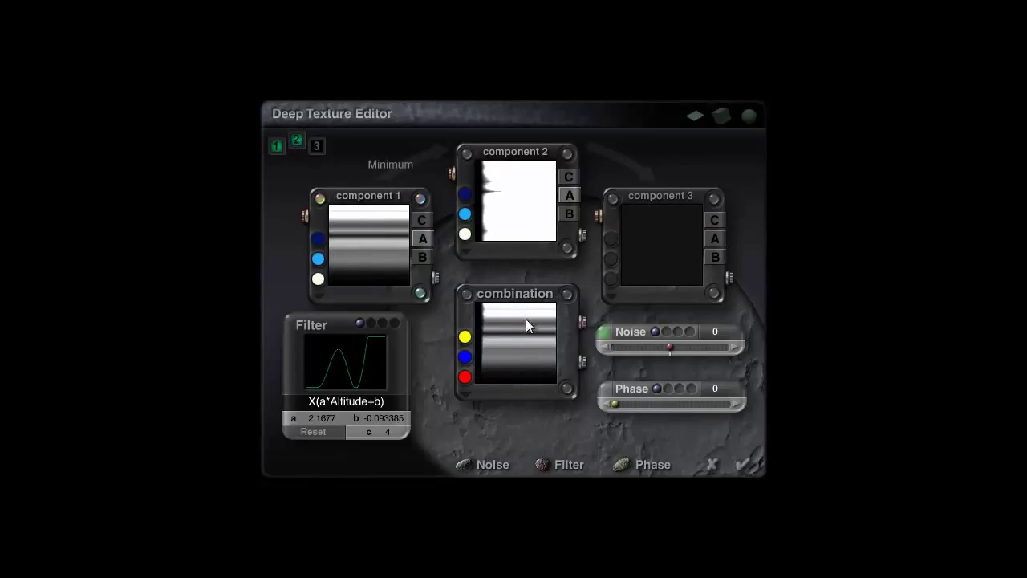
left_click(742, 466)
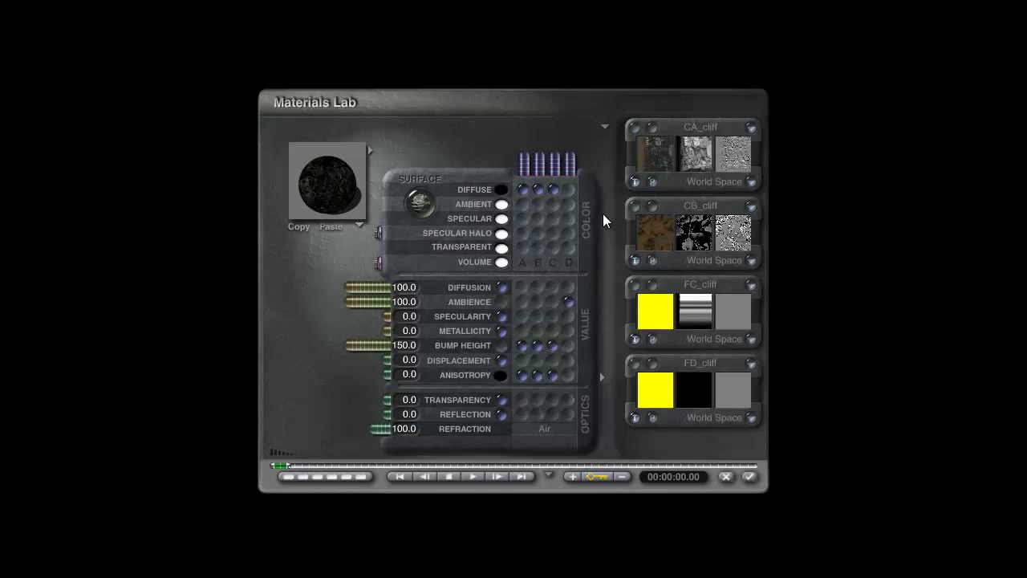
Try driving the material's ambience with the combined textures A, B and C, using a rotated preview
left_click(569, 303)
mouse_move(348, 182)
left_mouse_down()
mouse_move(327, 180)
mouse_move(349, 193)
left_mouse_up()
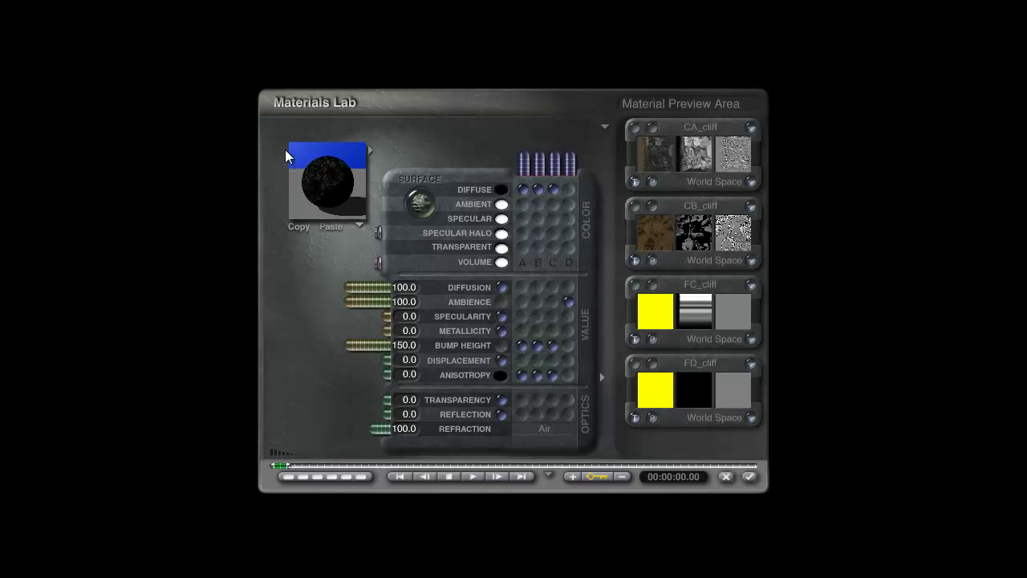
left_click(550, 302)
left_click(548, 302, "ctrl")
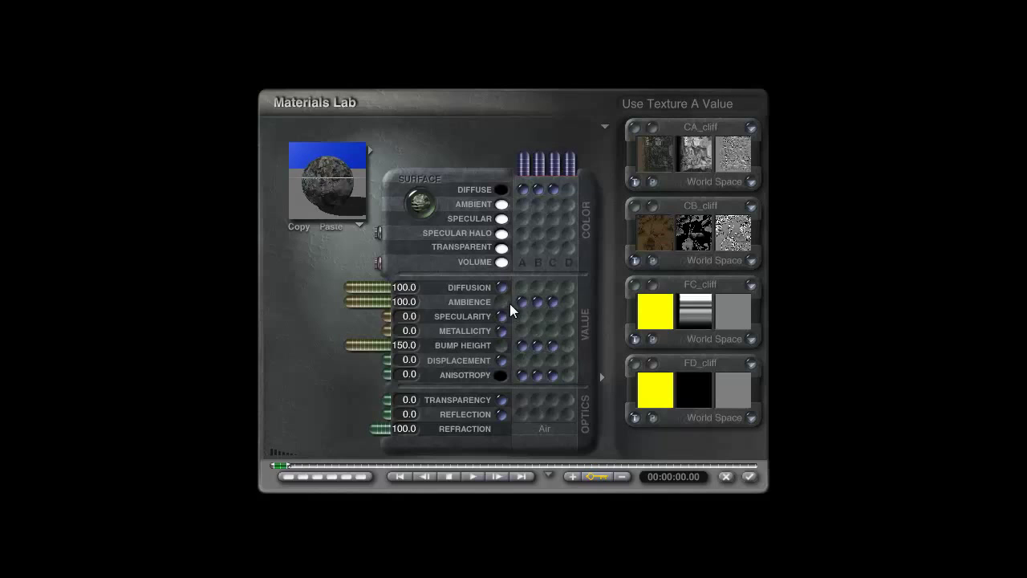
Set the material's ambience to 20 and rotate the preview to view the darker side
left_click_drag(386, 302, 308, 304)
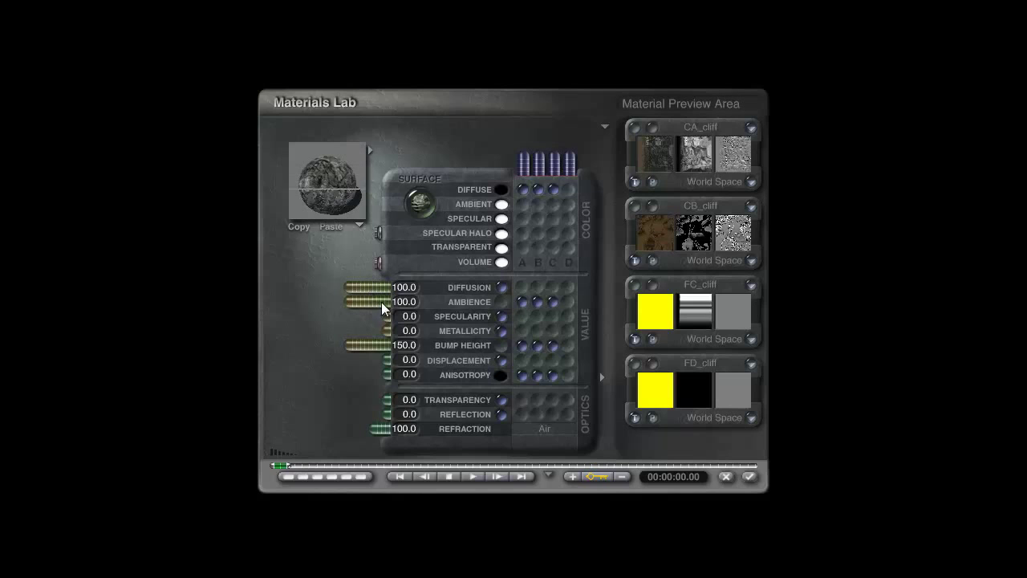
left_click(403, 303)
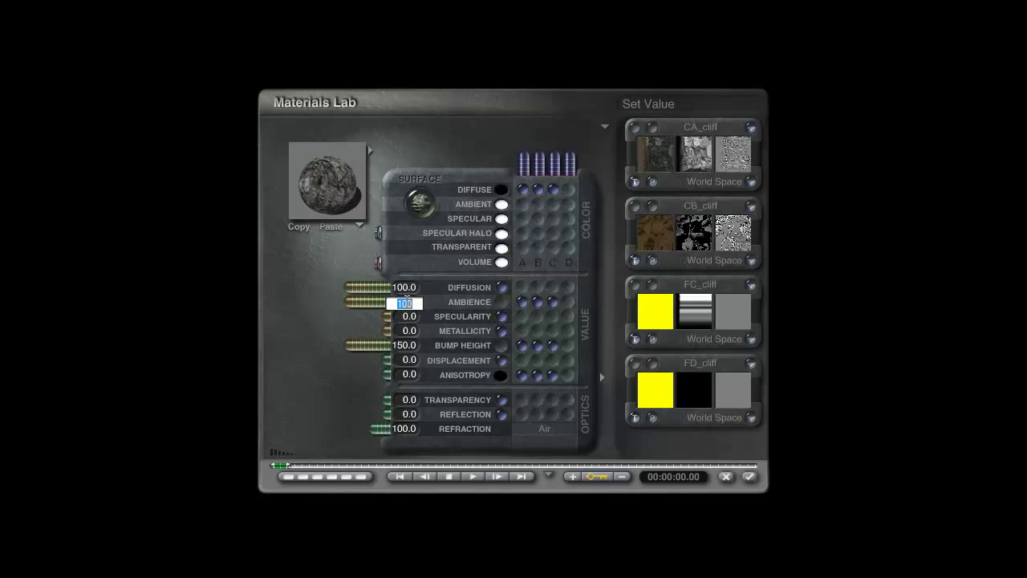
type("20")
key("Return")
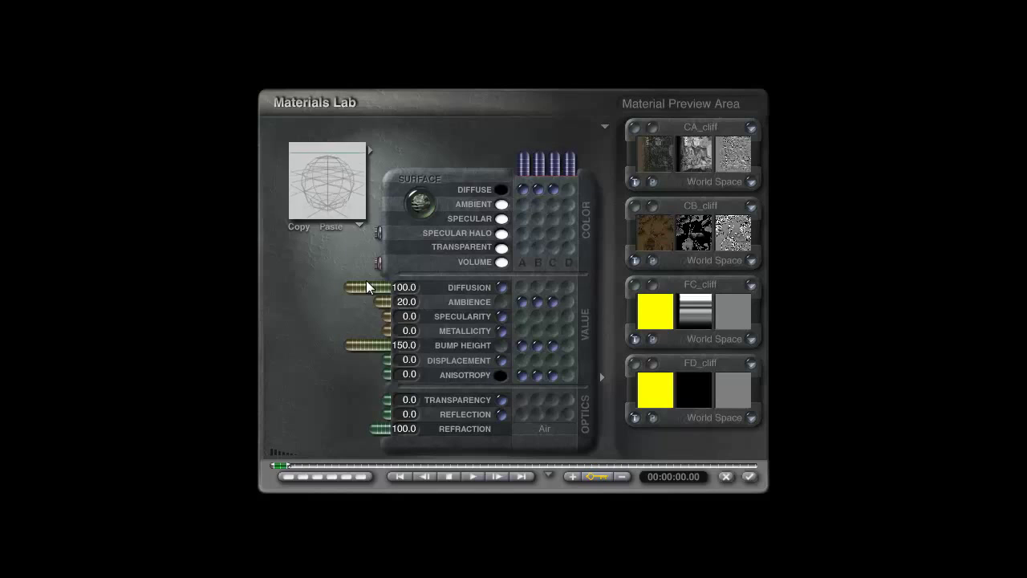
mouse_move(315, 198)
left_mouse_down()
mouse_move(323, 190)
mouse_move(337, 200)
mouse_move(340, 189)
mouse_move(314, 198)
left_mouse_up()
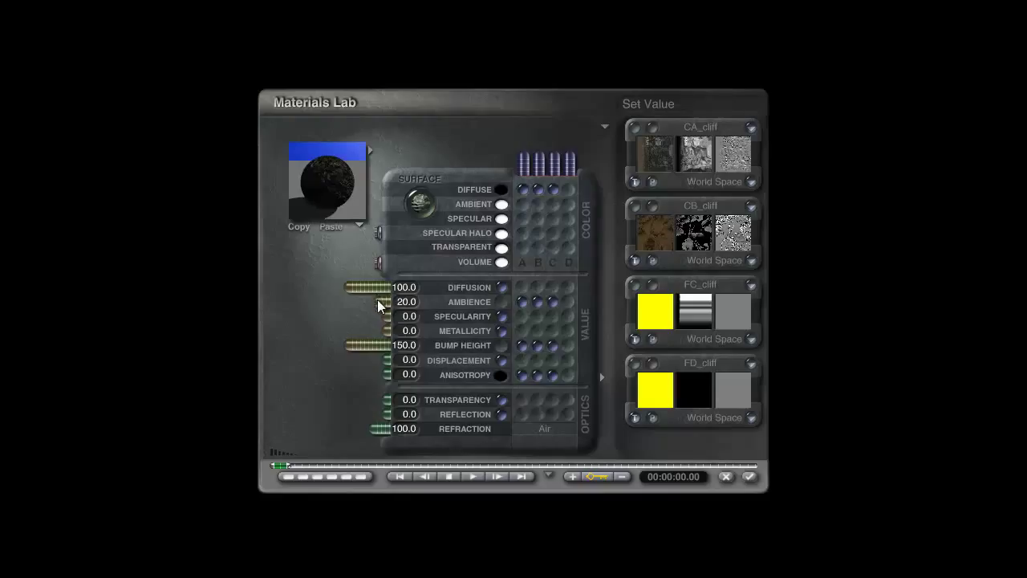
Try an ambience of 71.1 on the rotated preview and reduce the ambience to 0
left_click_drag(377, 299, 357, 304)
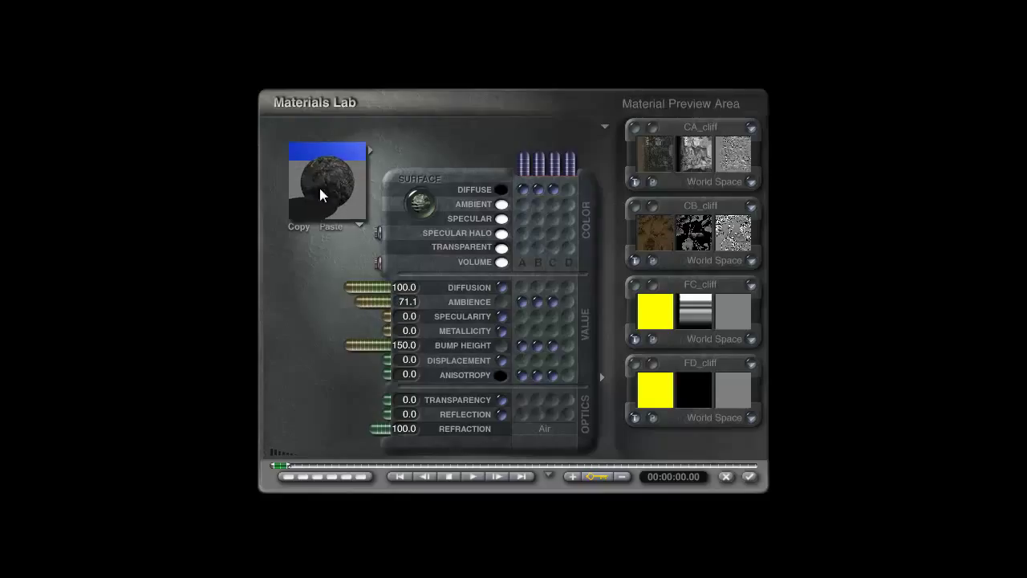
mouse_move(319, 188)
left_mouse_down()
mouse_move(325, 214)
mouse_move(328, 205)
left_mouse_up()
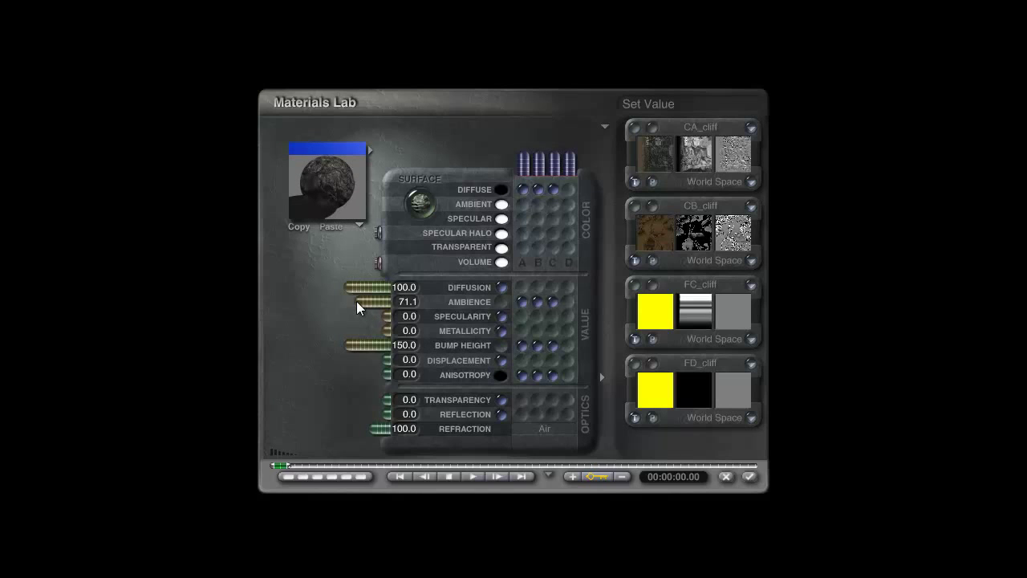
left_click_drag(356, 301, 418, 302)
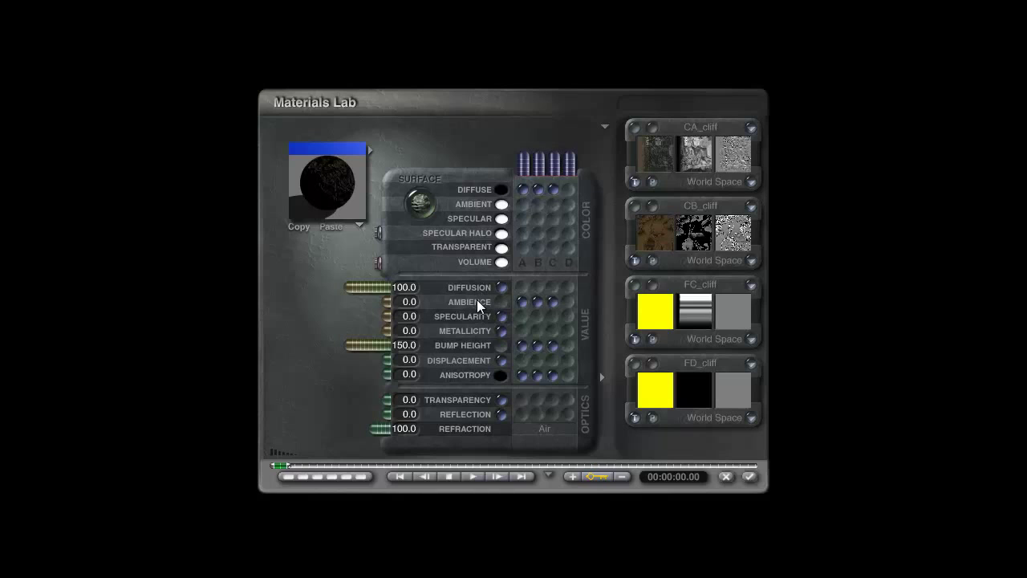
Drive the ambience from texture D at a value of 100 and accept the material
left_click(569, 304)
left_click_drag(372, 304, 278, 251)
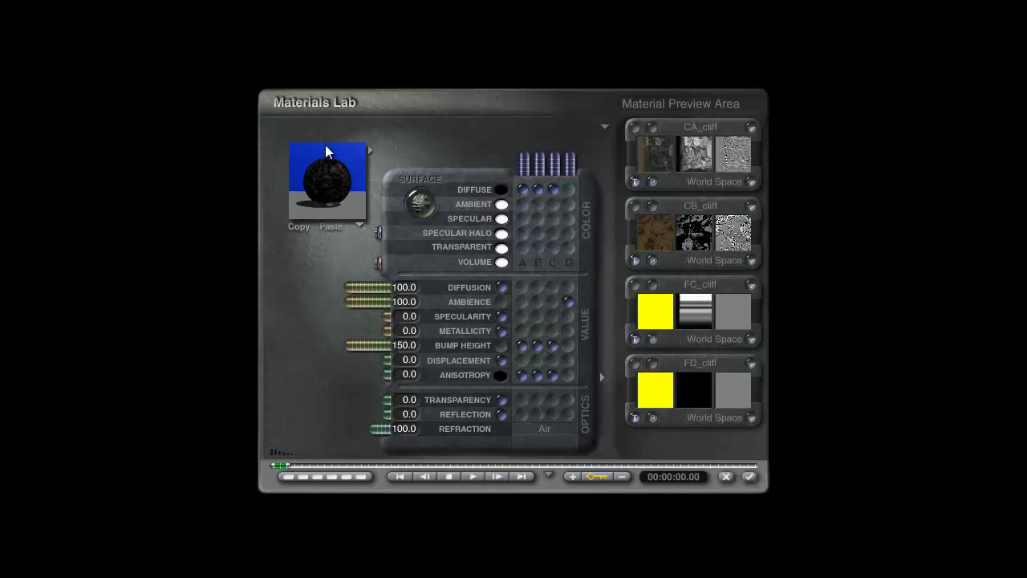
left_click(749, 477)
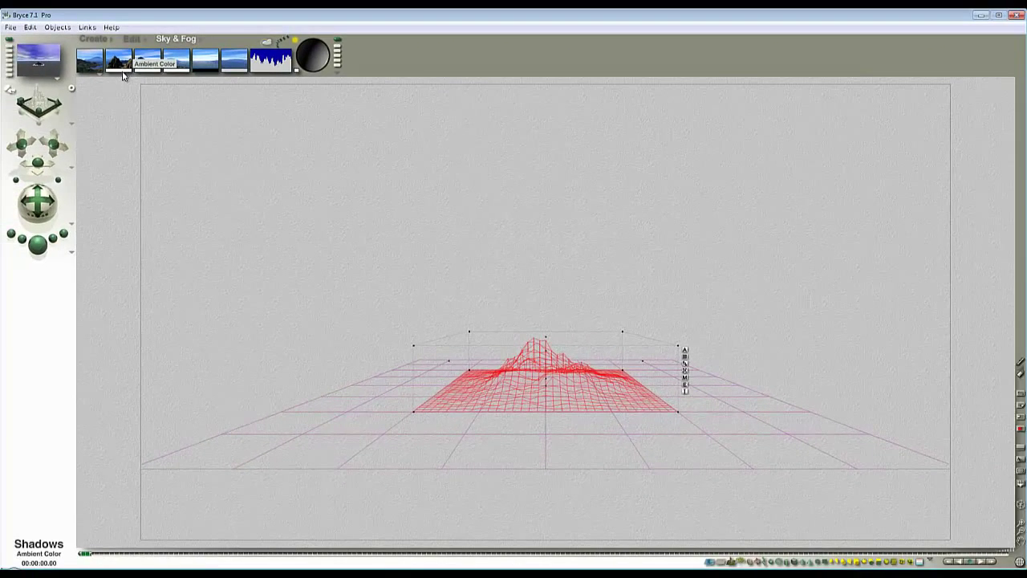
Render the scene, lower the terrain so its flat base sinks below the ground plane, and render again
left_click(37, 243)
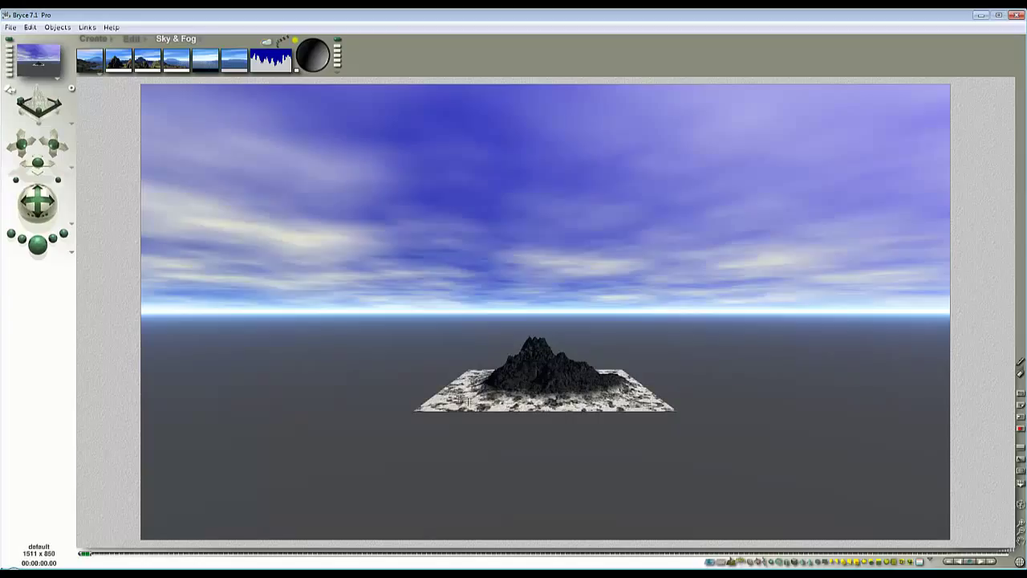
left_click(553, 371)
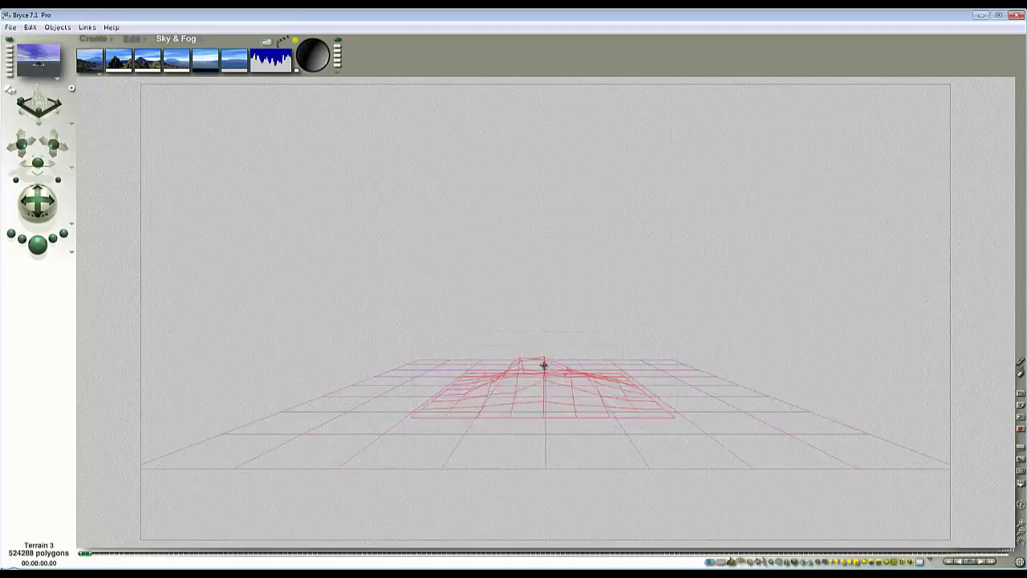
left_click(42, 253)
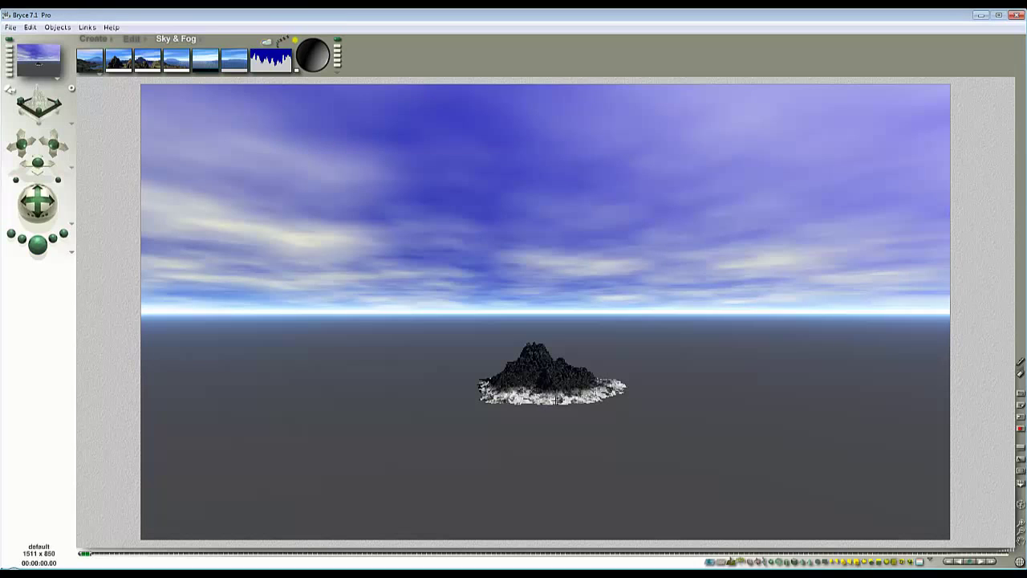
Select the terrain and enlarge it evenly along X, Y and Z
left_click(565, 403)
left_click(131, 39)
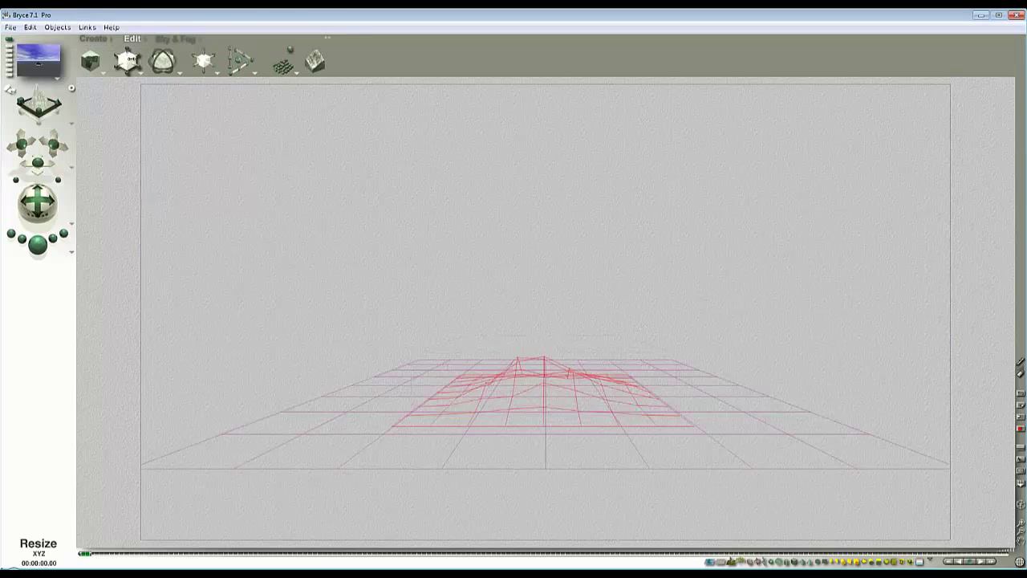
left_click_drag(132, 60, 207, 172)
Move the enlarged terrain farther from the camera and off to one side, and render the scene from the camera view
left_click_drag(516, 385, 522, 313)
key("2")
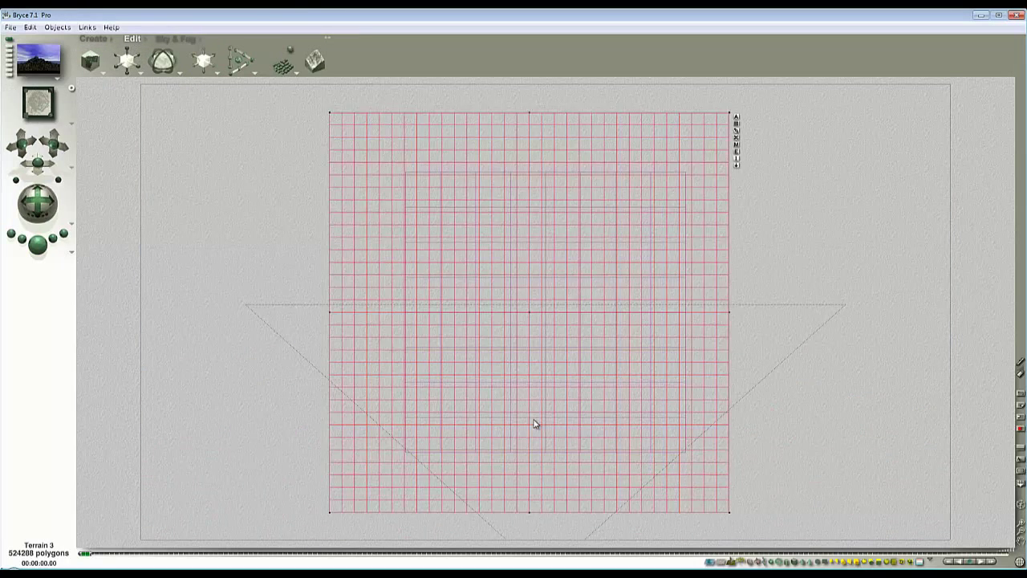
left_click_drag(533, 423, 439, 164)
key("1")
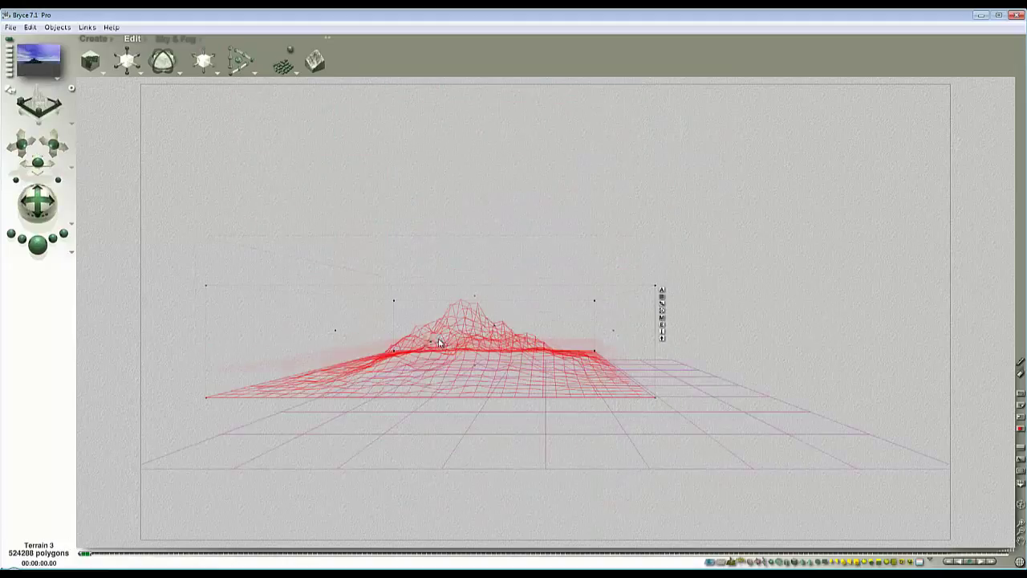
left_click(36, 243)
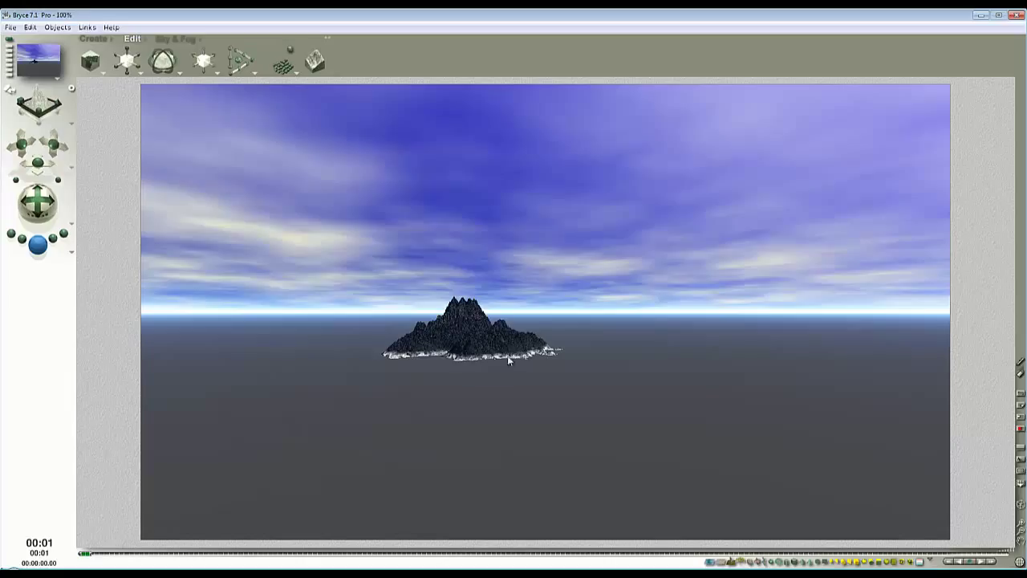
Select the ground plane, give it a reflective water material, and render the scene
left_click(654, 407)
left_click(711, 411, "ctrl")
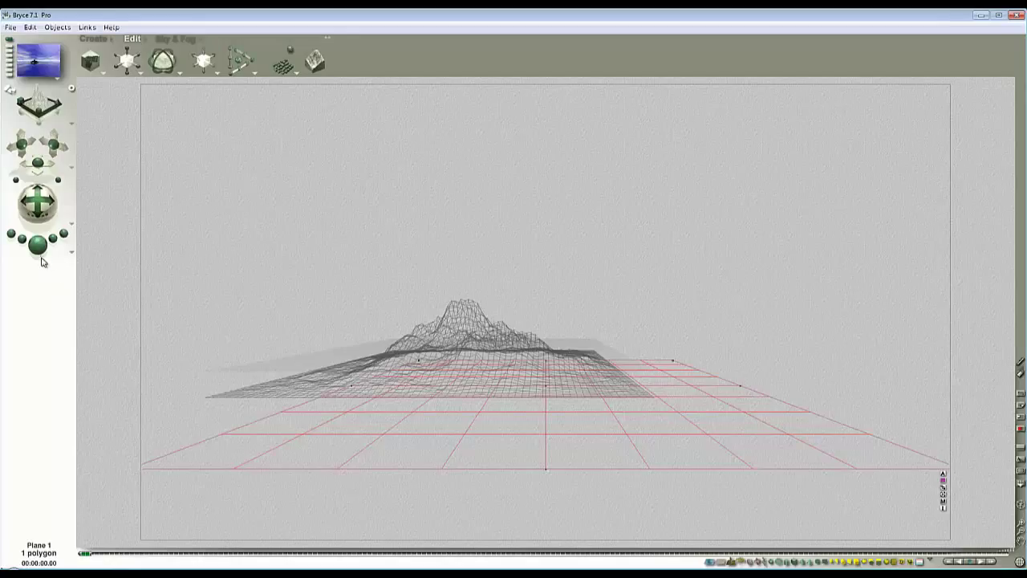
left_click(38, 244)
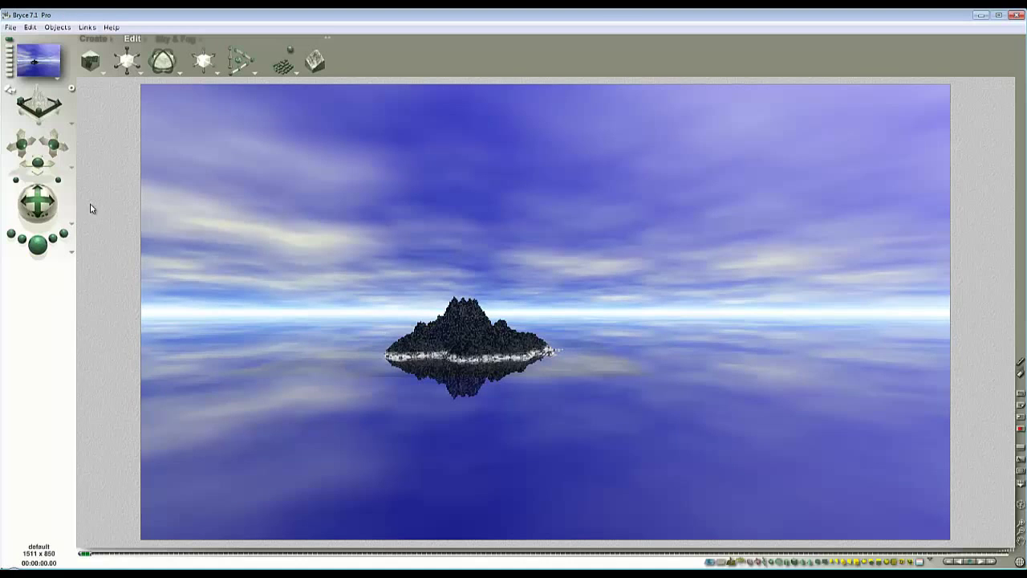
Raise and tilt the camera to look down on the island and its submerged terrain base, and render the view
left_click_drag(54, 143, 54, 147)
left_click_drag(44, 200, 34, 198)
left_click_drag(37, 163, 37, 178)
left_click(36, 241)
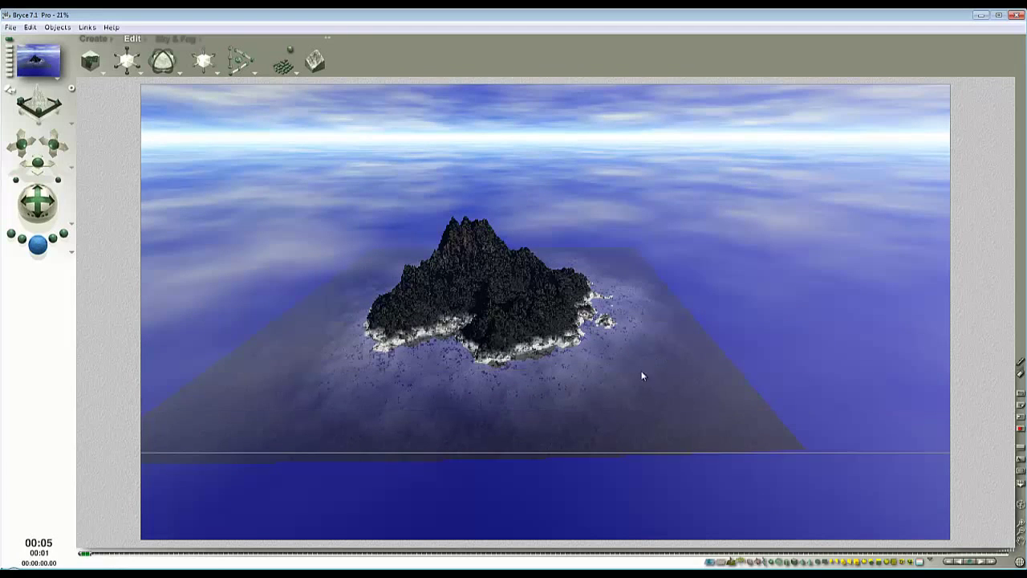
left_click(555, 343)
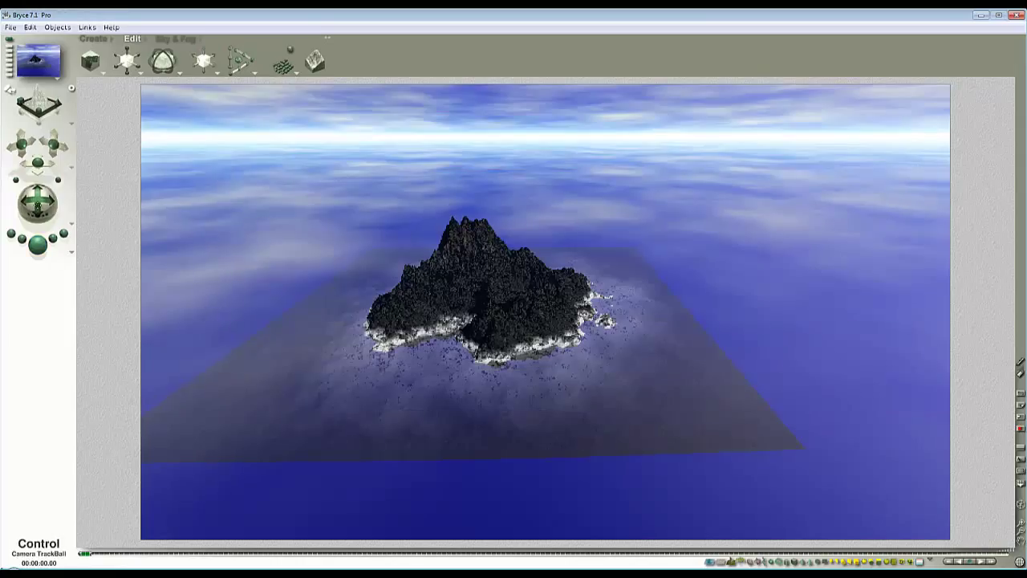
left_click(40, 206)
Examine the altitude filter of component 1 in the terrain material's texture D, and close the texture and material editors
left_click(585, 306)
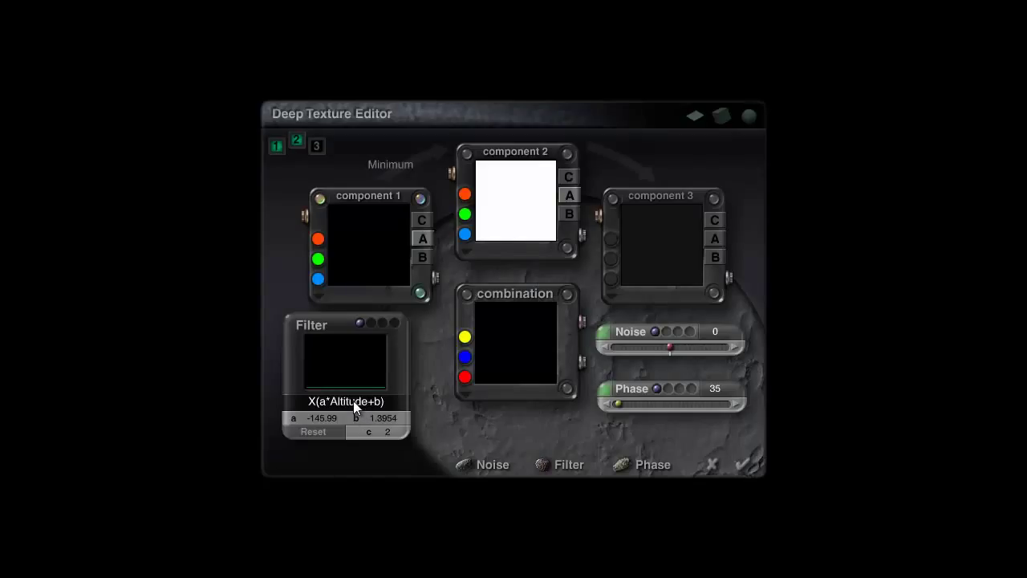
left_click(742, 465)
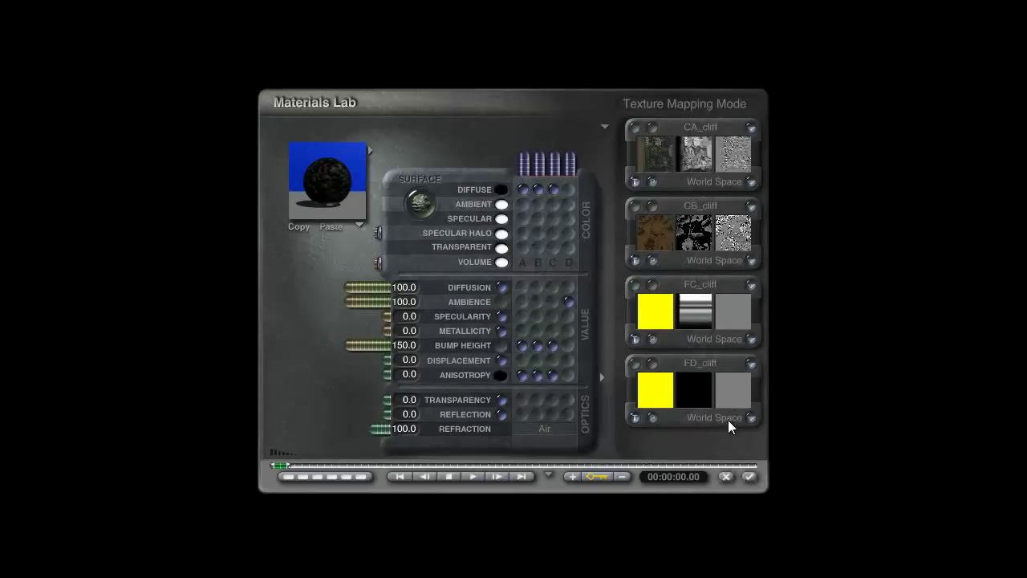
left_click(748, 478)
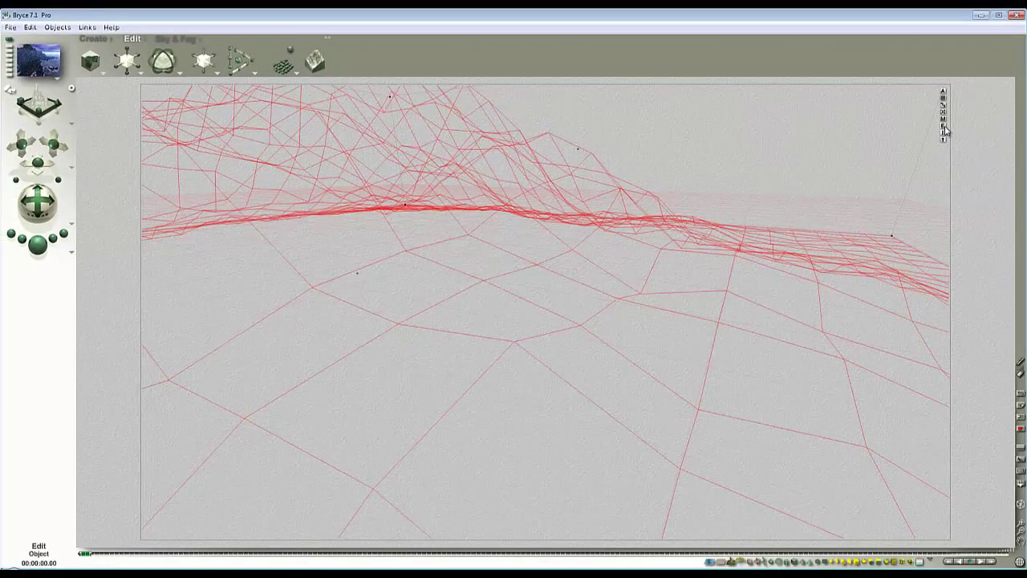
Set the selected terrain's grid resolution to 1024 - massive resolution, accept the terrain edit, and render the scene
left_click(944, 128)
left_click(325, 233)
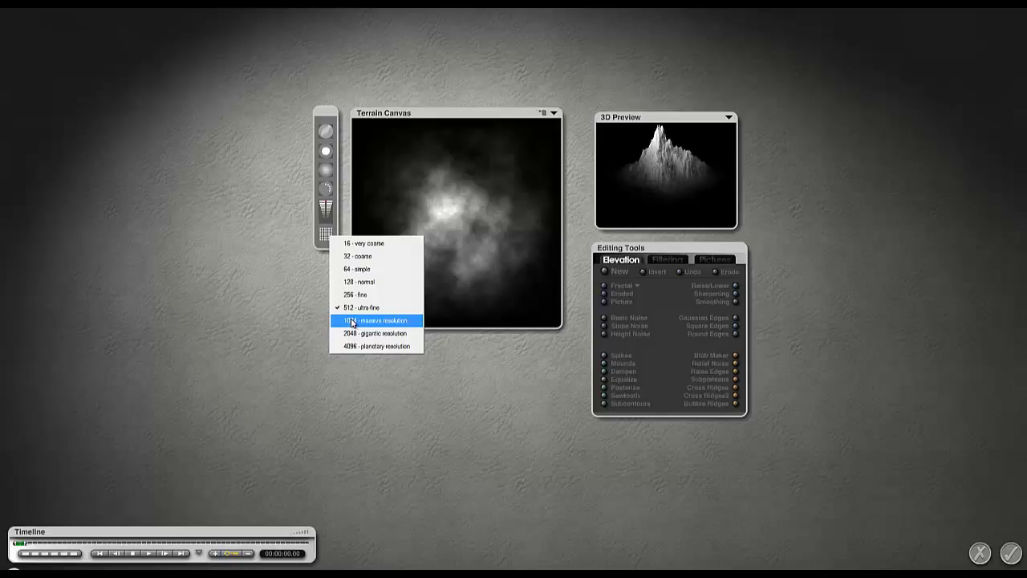
left_click(354, 321)
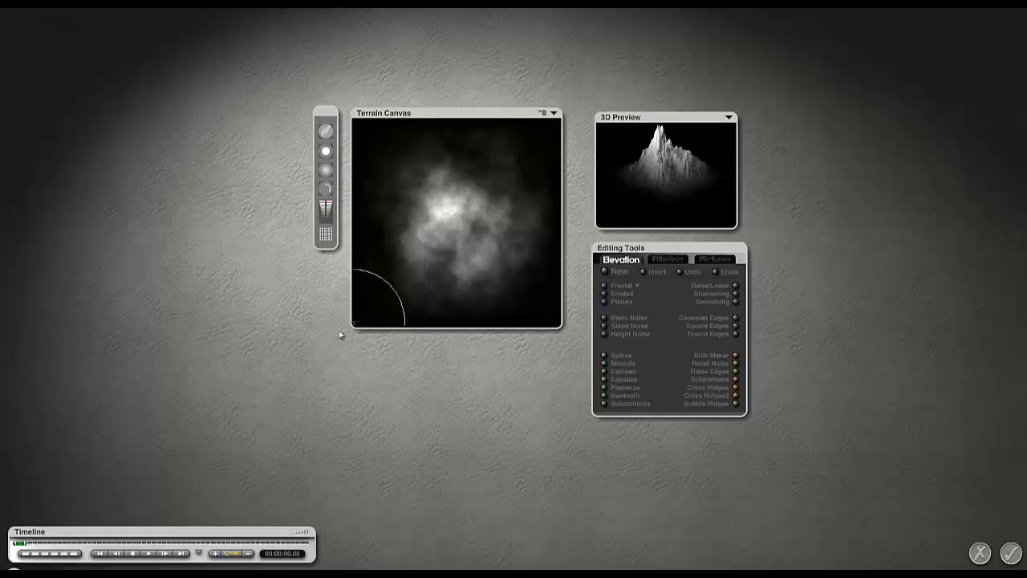
left_click(1010, 551)
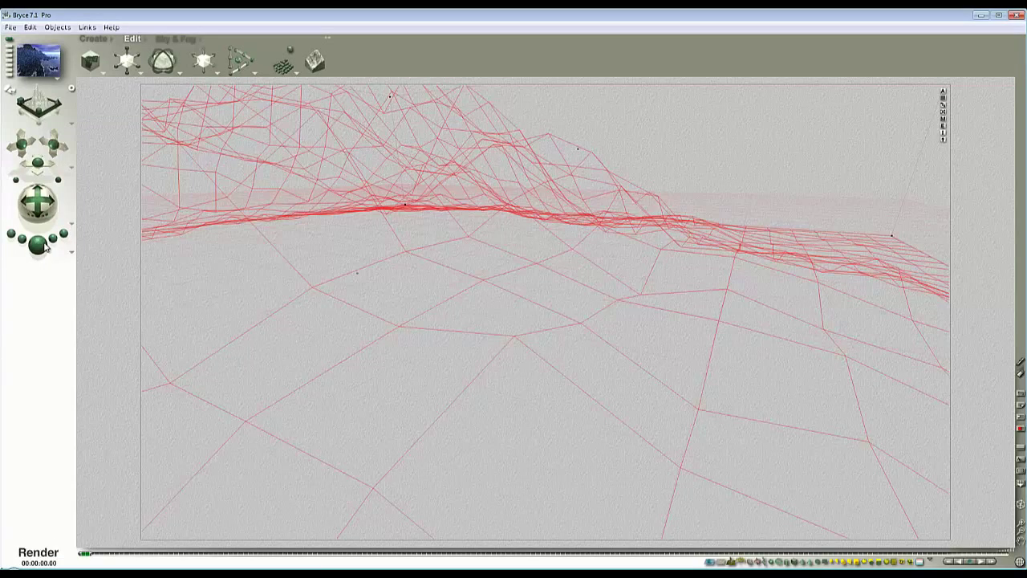
left_click(45, 247)
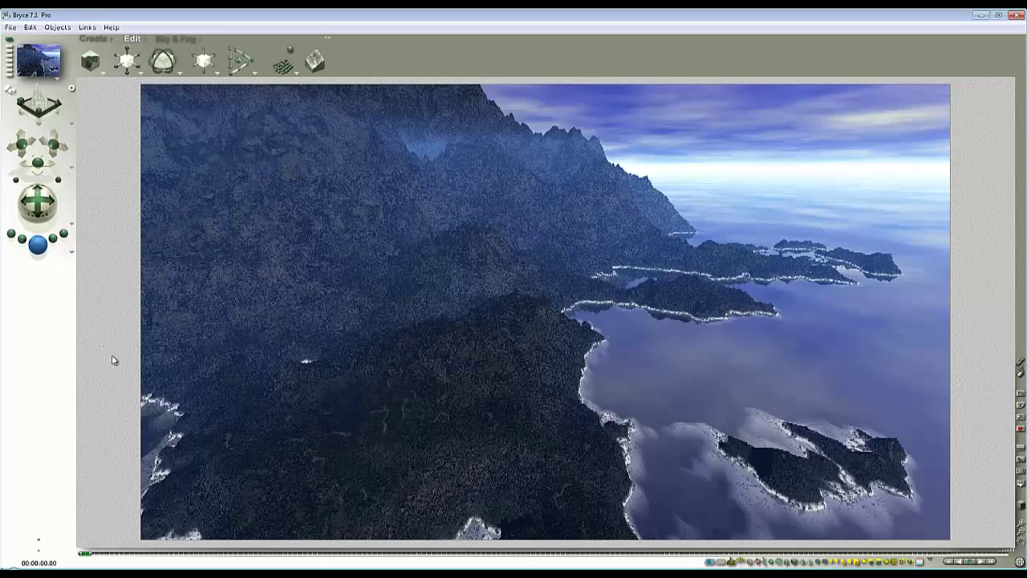